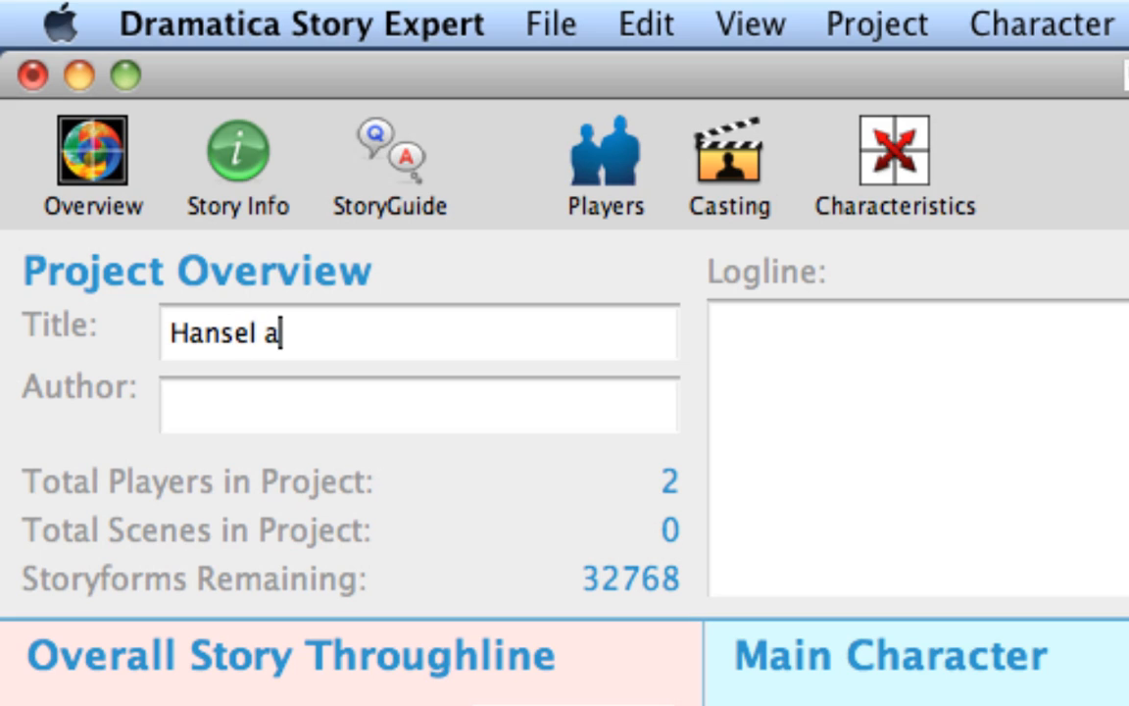
Step: Set the project title to "Hansel and Gretel in Hollywood" and the author to "Yours Truly"
{"action": "type", "text": "in Hollywoo"}
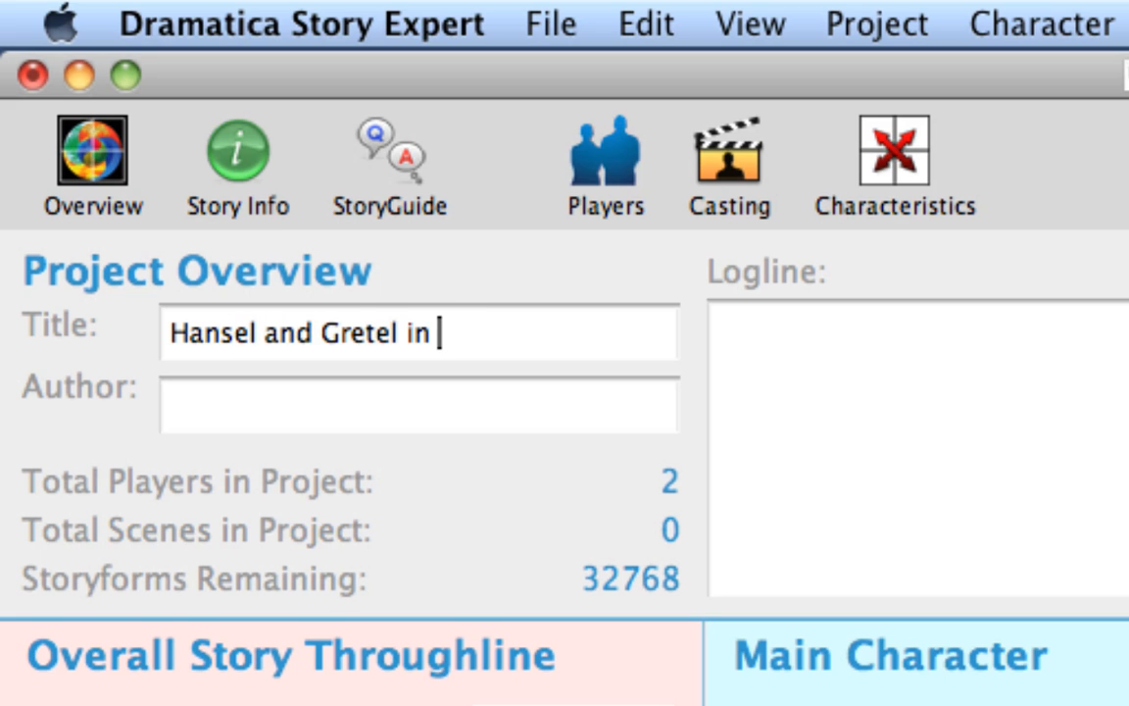
{"action": "type", "text": "d"}
{"action": "key", "text": "Tab"}
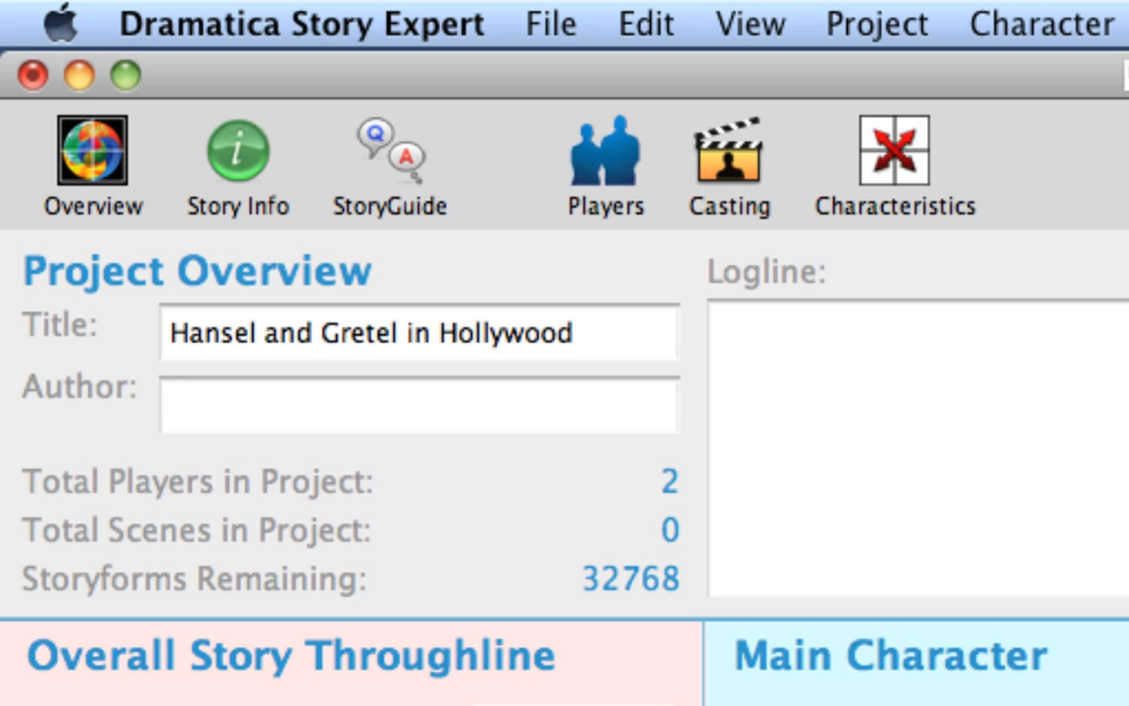
{"action": "type", "text": "Yours Tru"}
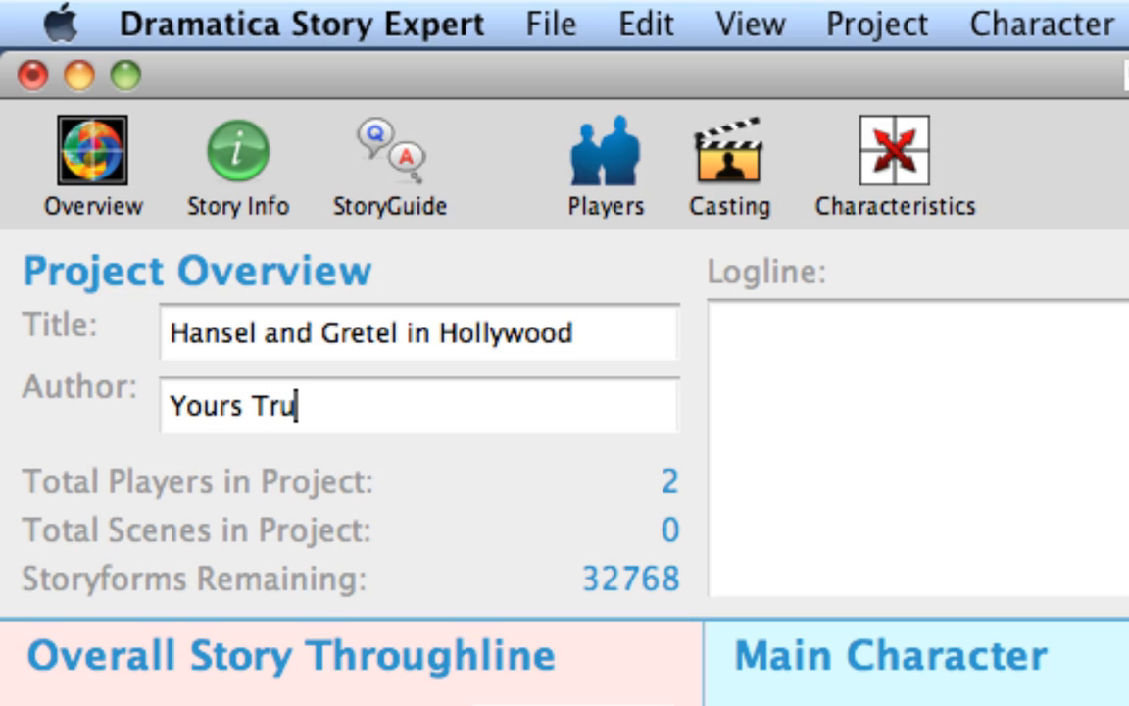
{"action": "type", "text": "ly"}
{"action": "key", "text": "Tab"}
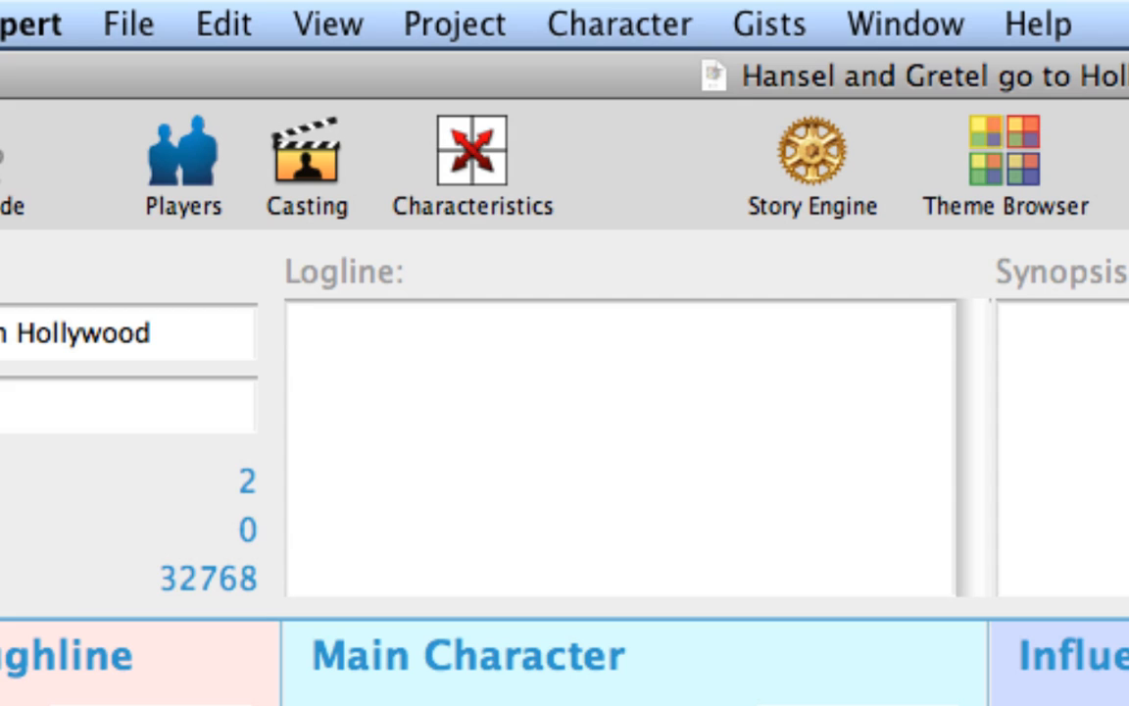
Step: Enter the logline "A brother and sister leave the Midwest to escape a mean stepmother and soon find themselves in the clutches of an evil Hollywood producer."
{"action": "type", "text": "A b"}
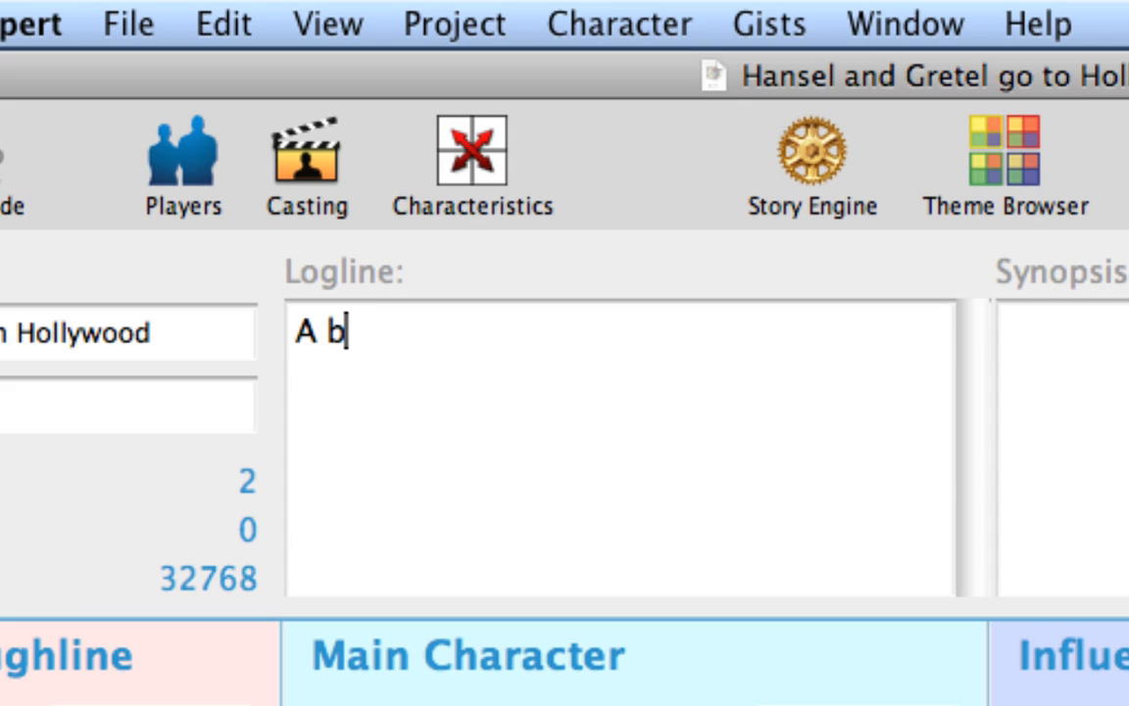
{"action": "type", "text": "rother and sister "}
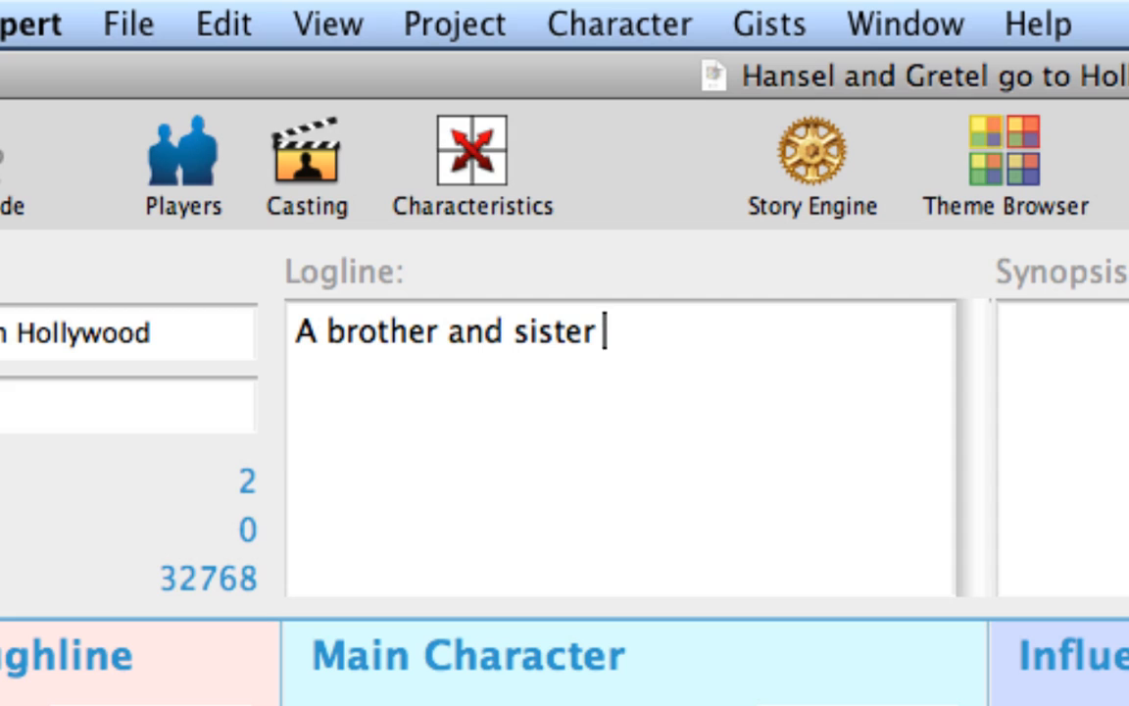
{"action": "type", "text": "leave the Midwes"}
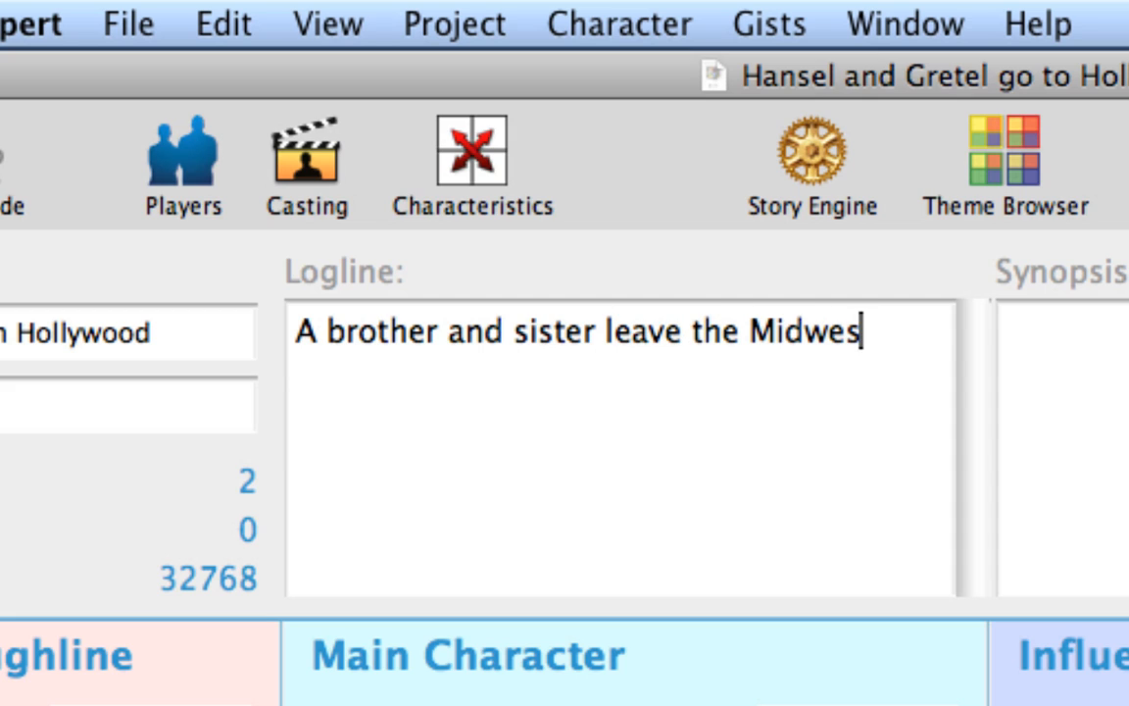
{"action": "type", "text": "t to escape a mean st"}
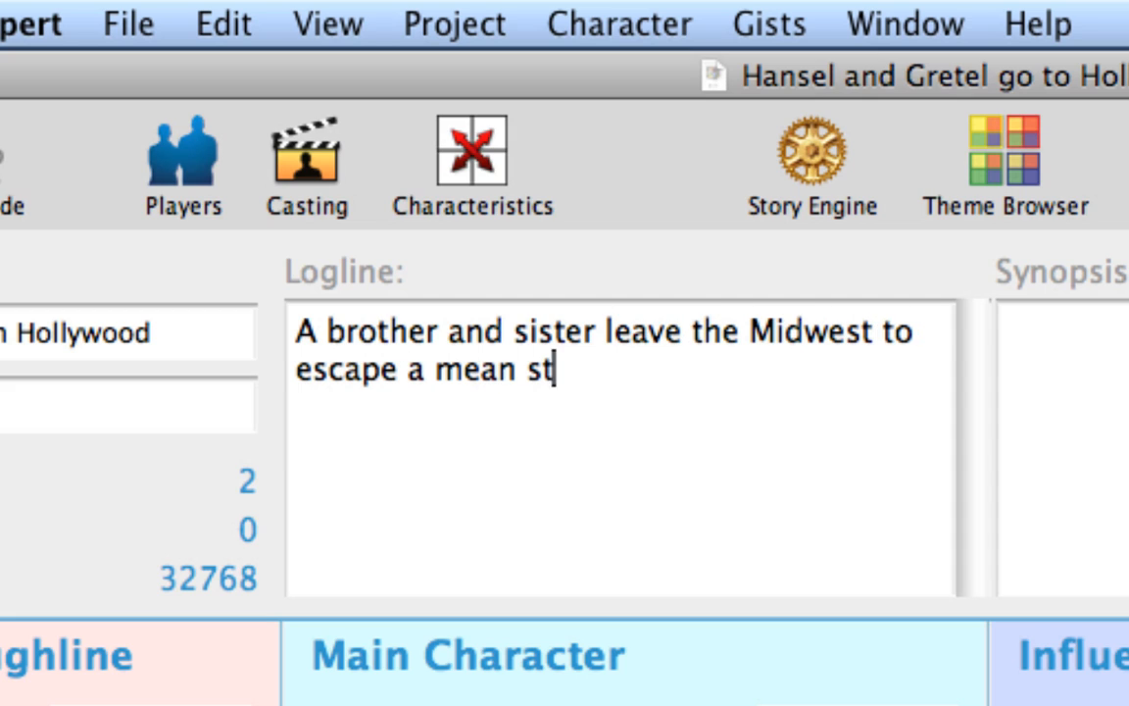
{"action": "type", "text": "epmother and soon"}
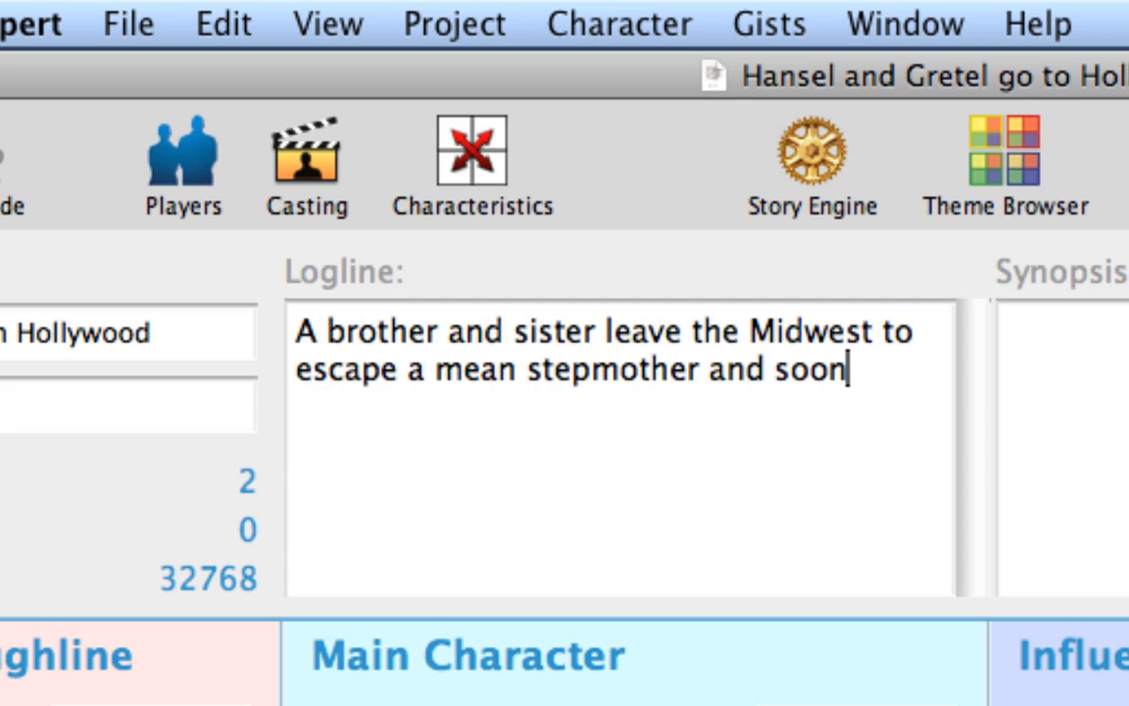
{"action": "type", "text": " find themselves in th"}
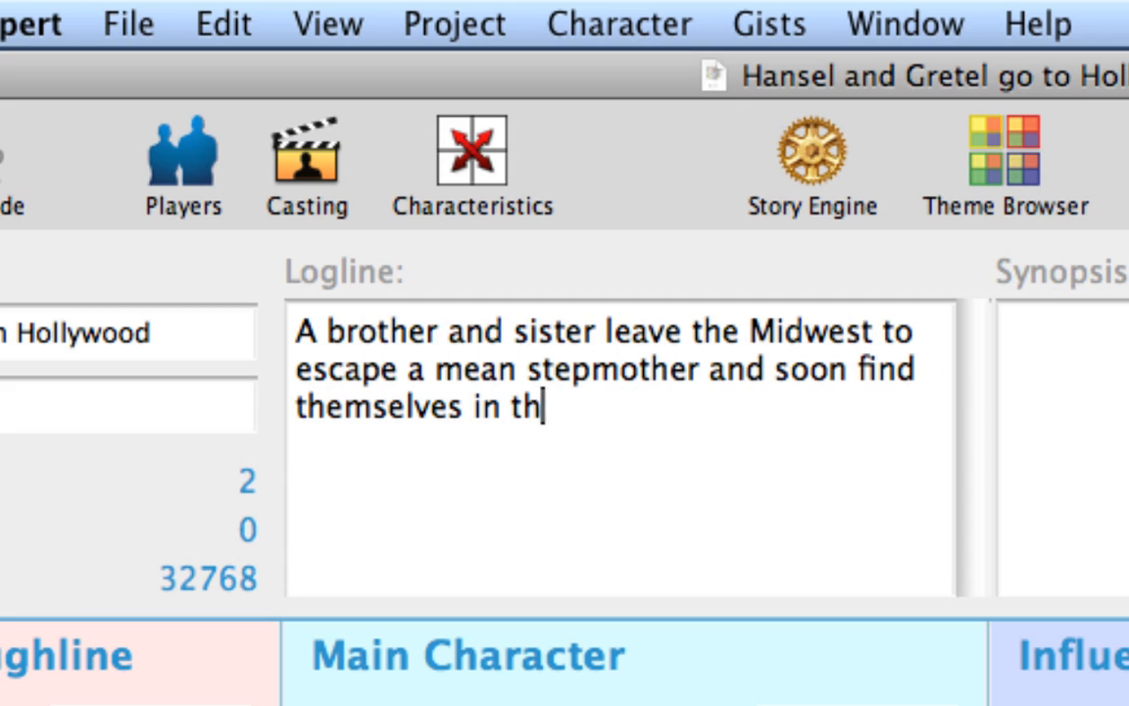
{"action": "type", "text": "e clutches of an"}
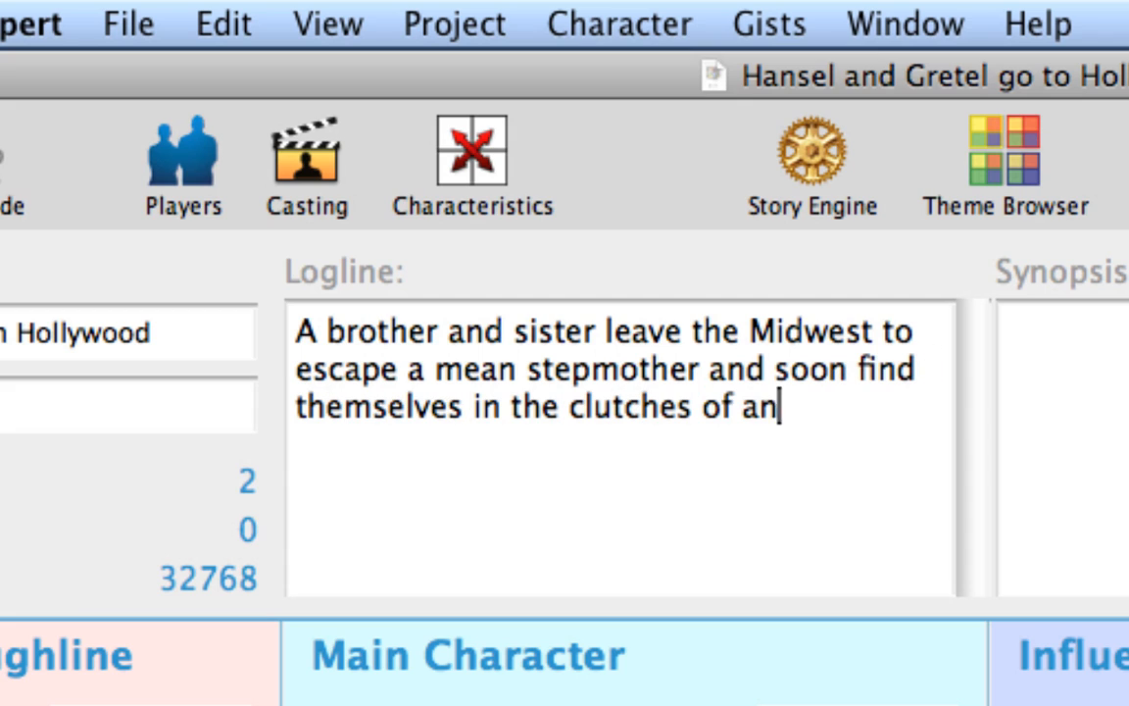
{"action": "type", "text": " evil Hollywood prod"}
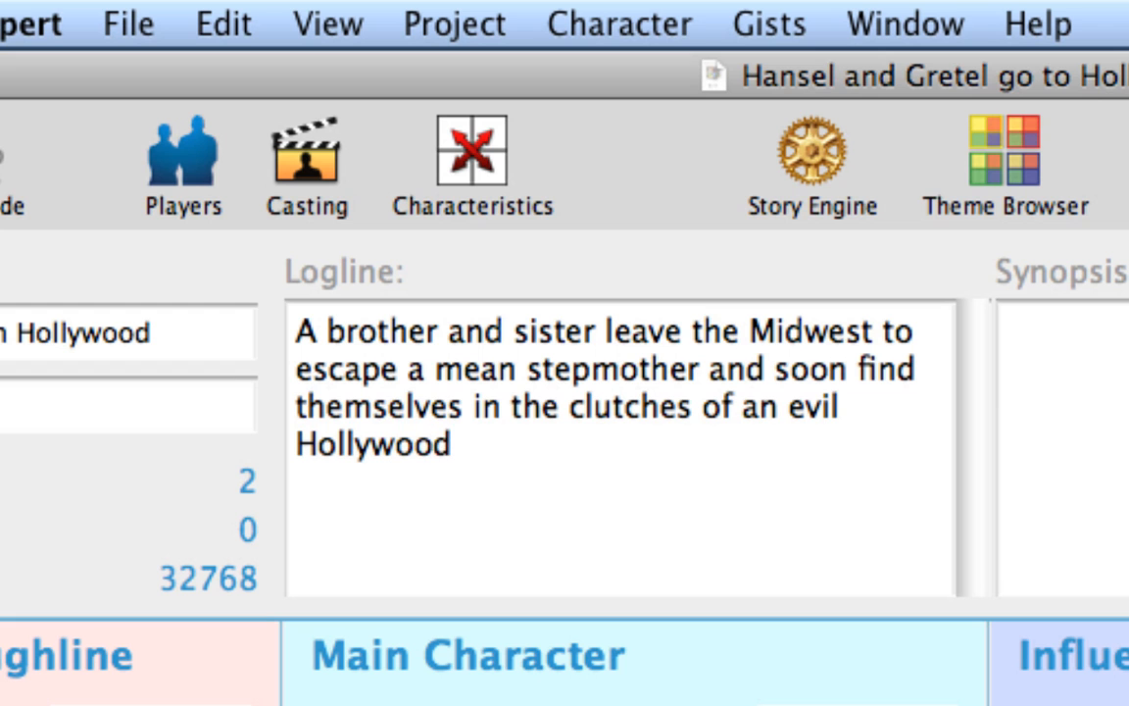
{"action": "type", "text": "ucer."}
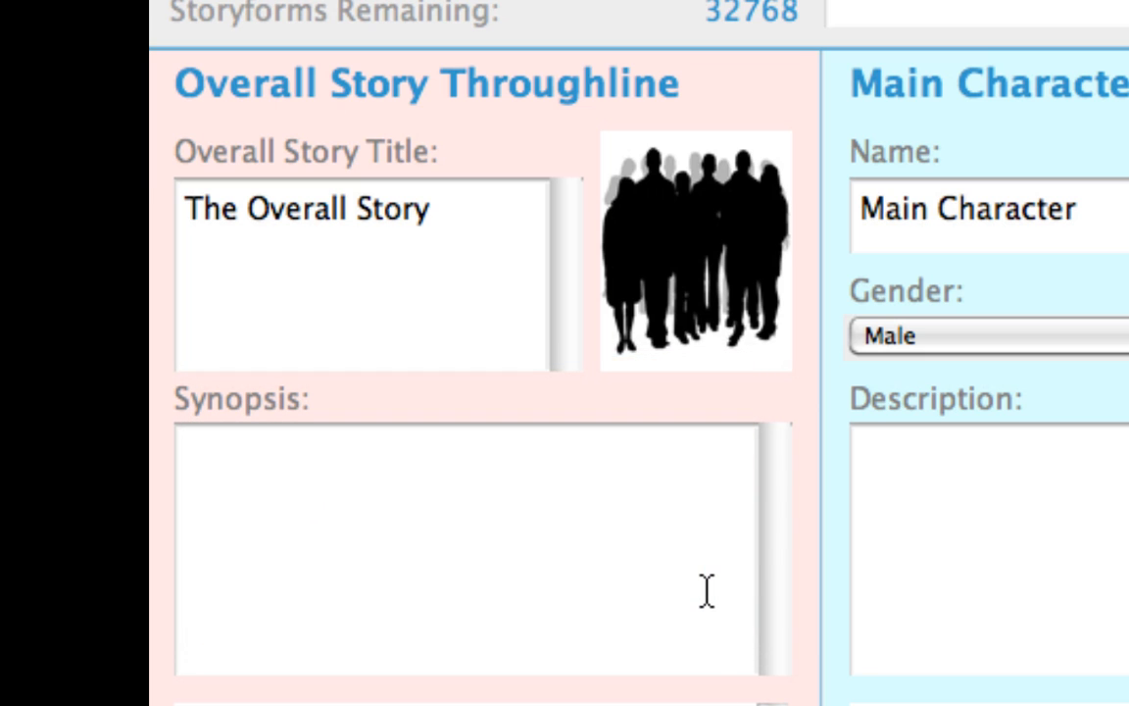
Step: Replace the Overall Story Throughline's title with "Getting Lost in Hollywood"
{"action": "triple_click", "coordinate": [480, 214]}
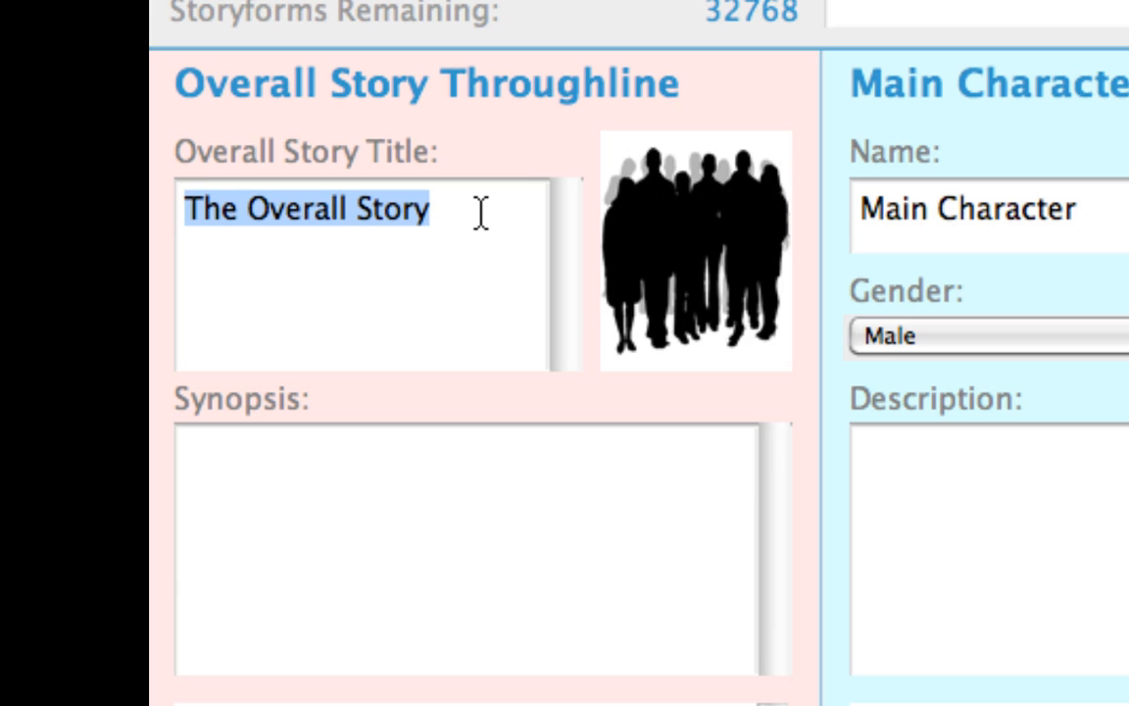
{"action": "type", "text": "Getting Lost"}
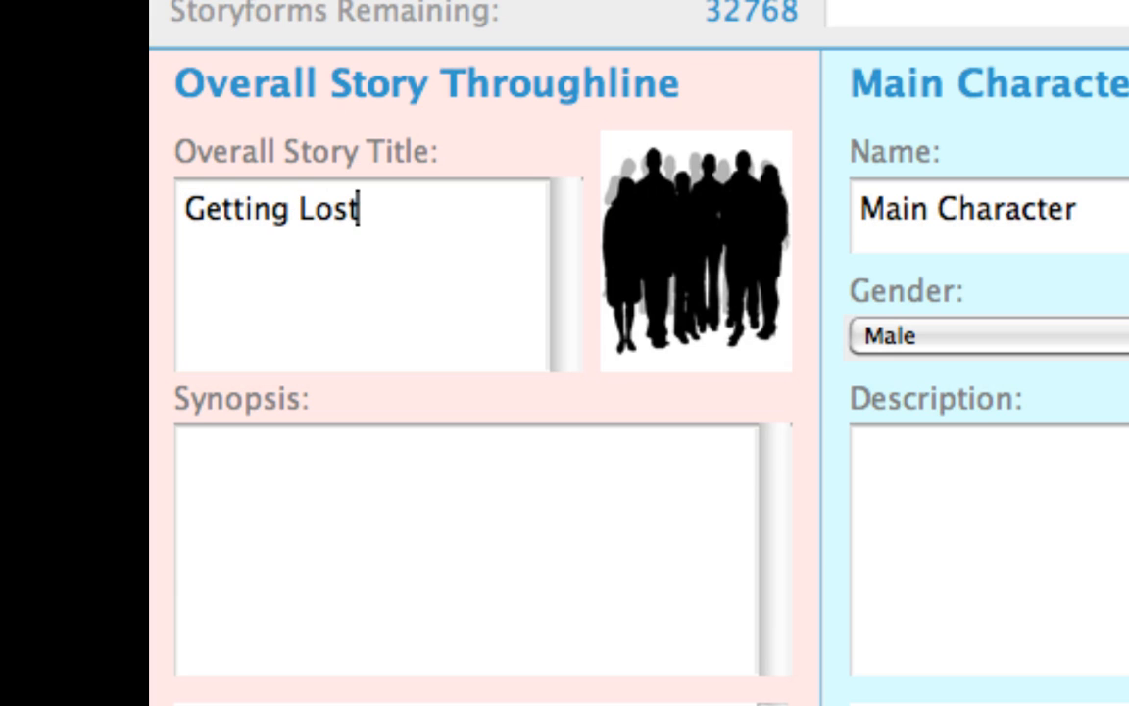
{"action": "type", "text": " in Holly"}
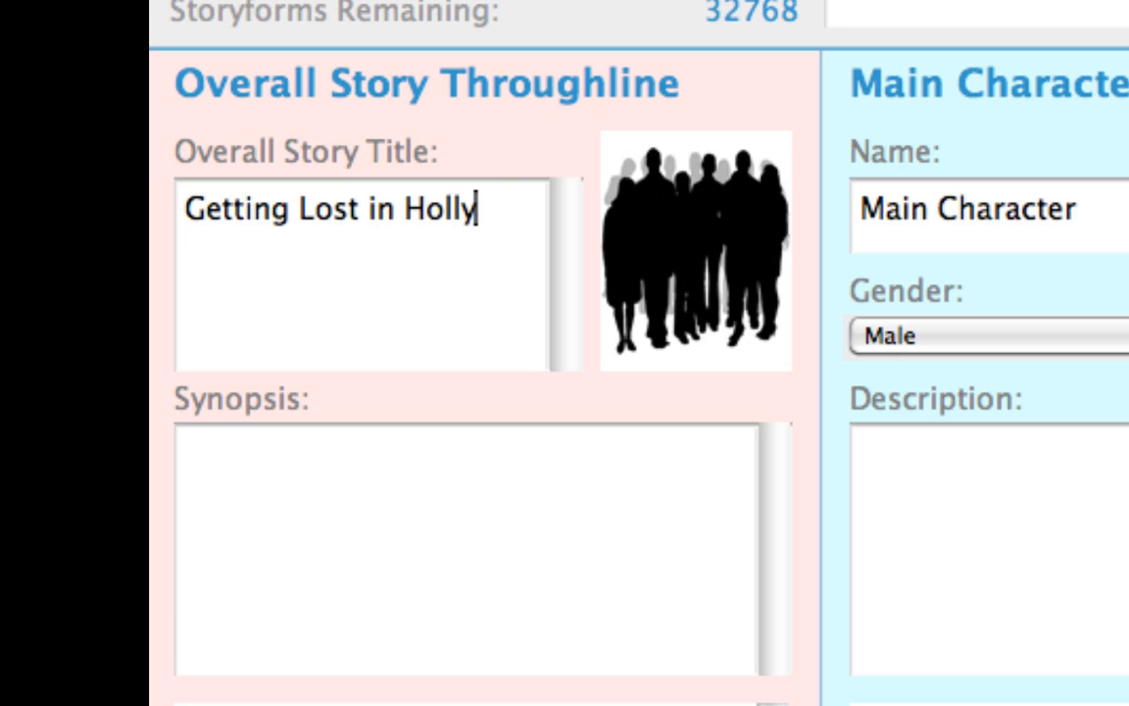
{"action": "type", "text": "wood"}
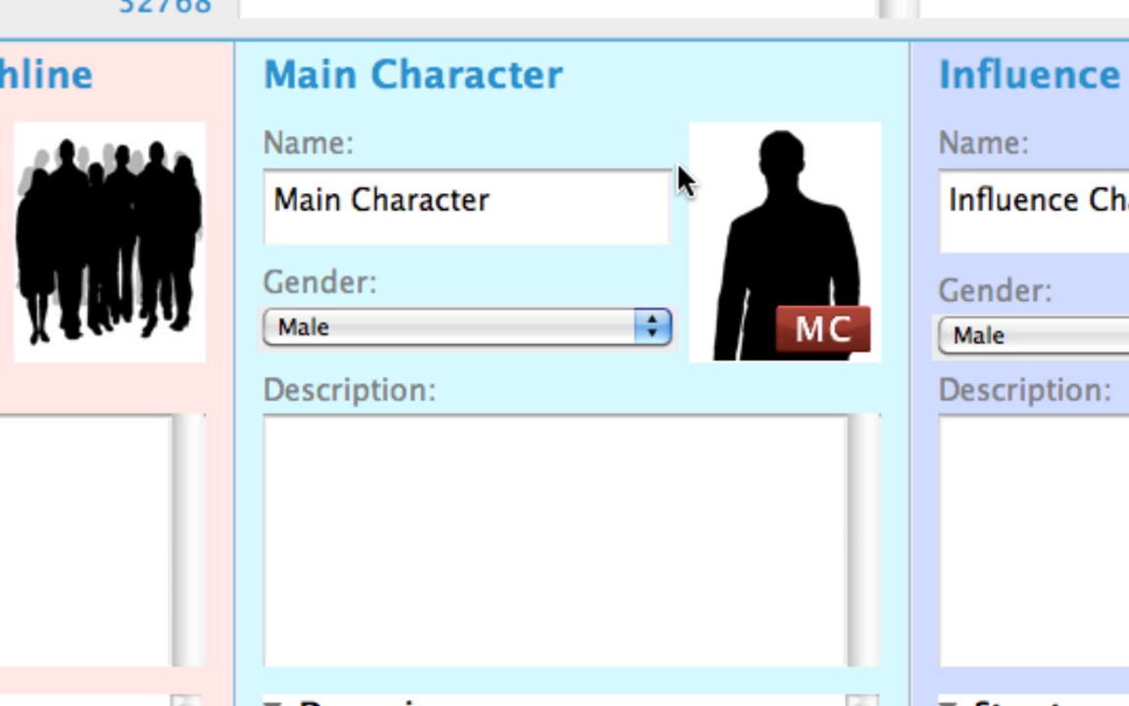
Step: Name the Main Character Hansel and enter the description "Early 20's, handsome, naive, no sense of style, smiles a lot"
{"action": "triple_click", "coordinate": [529, 209]}
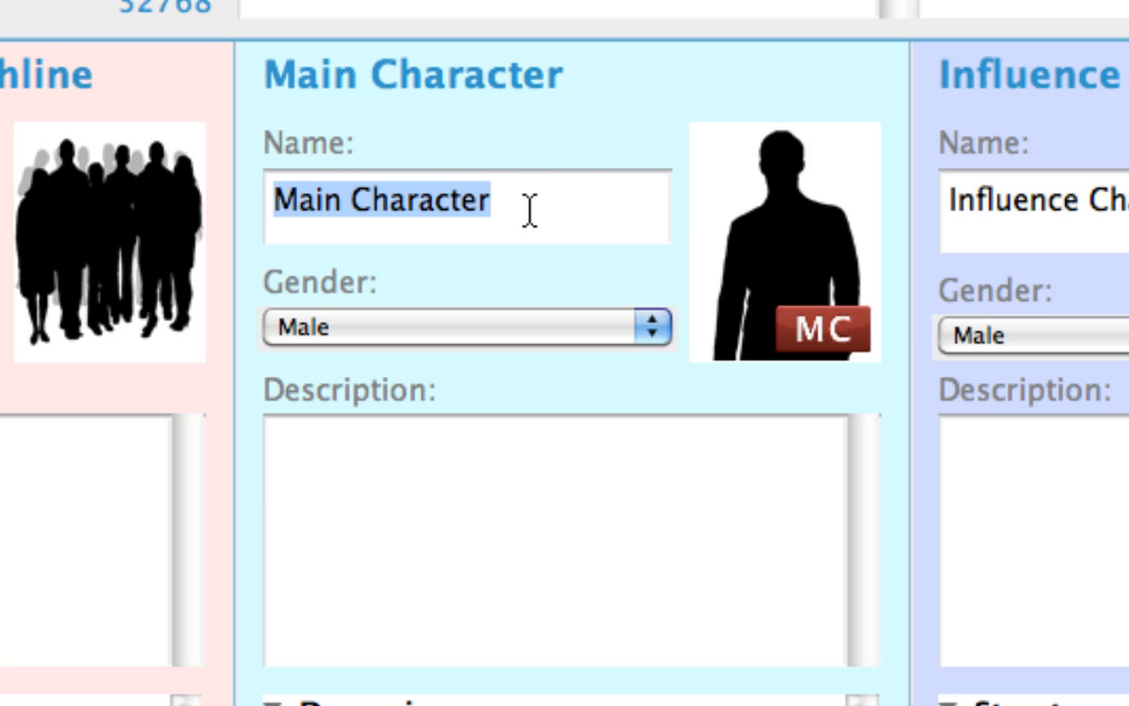
{"action": "type", "text": "Hansel"}
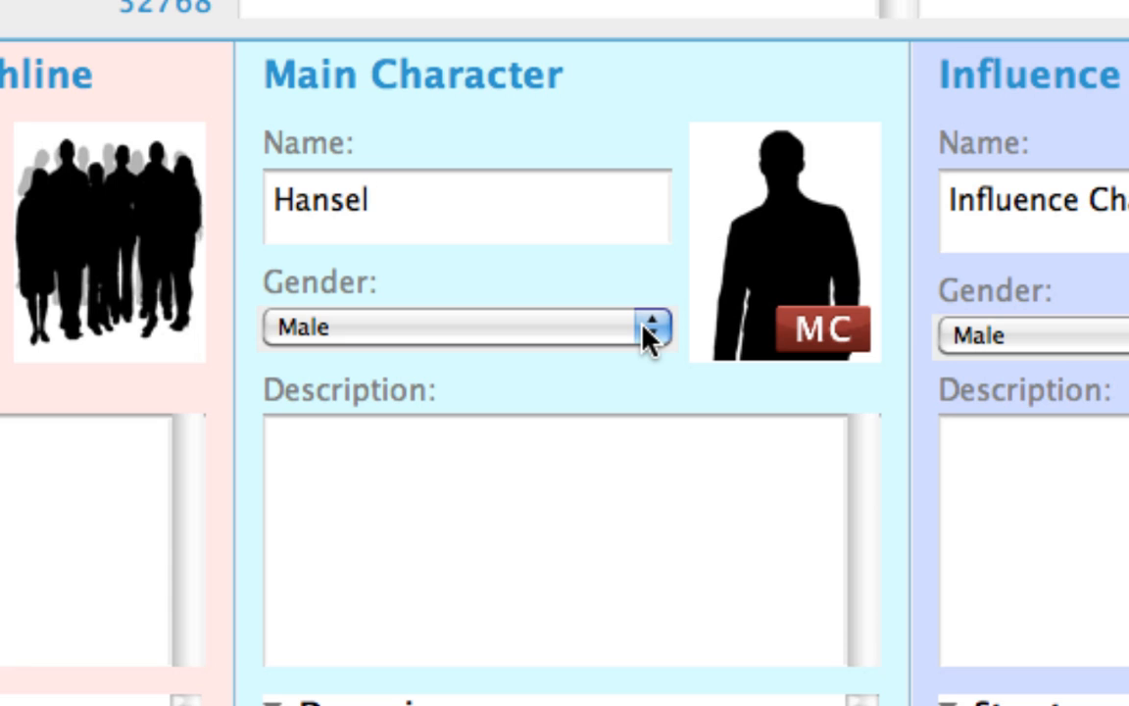
{"action": "left_click", "coordinate": [583, 494]}
{"action": "type", "text": "Early"}
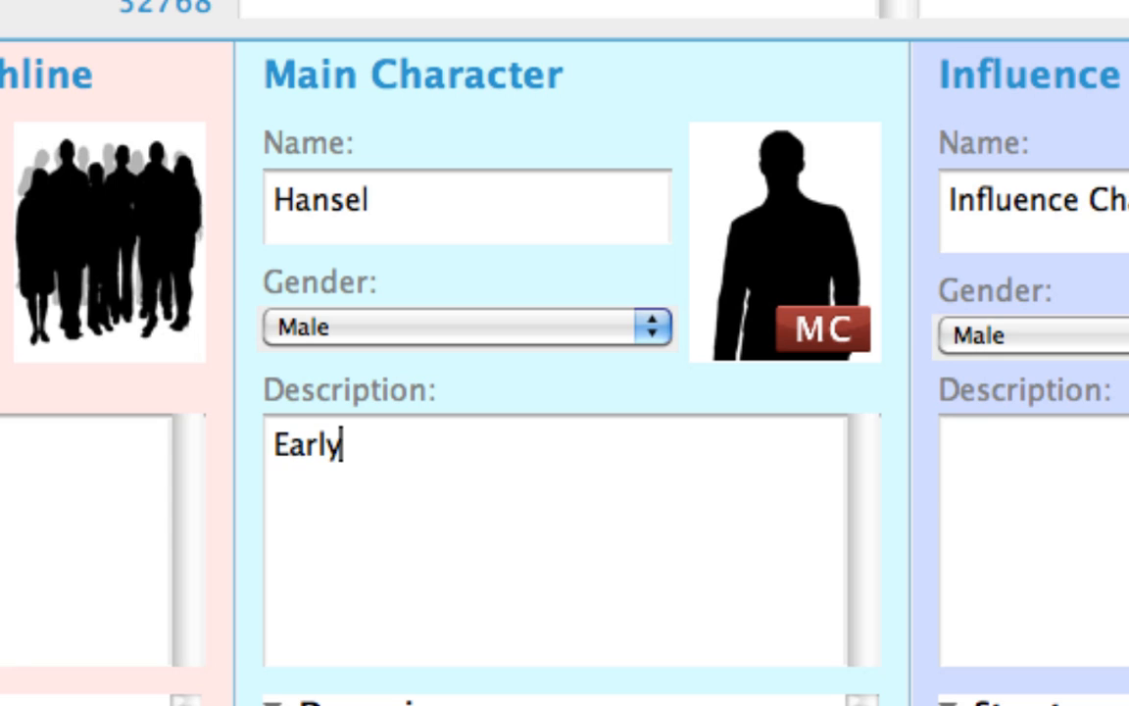
{"action": "type", "text": " 20's,"}
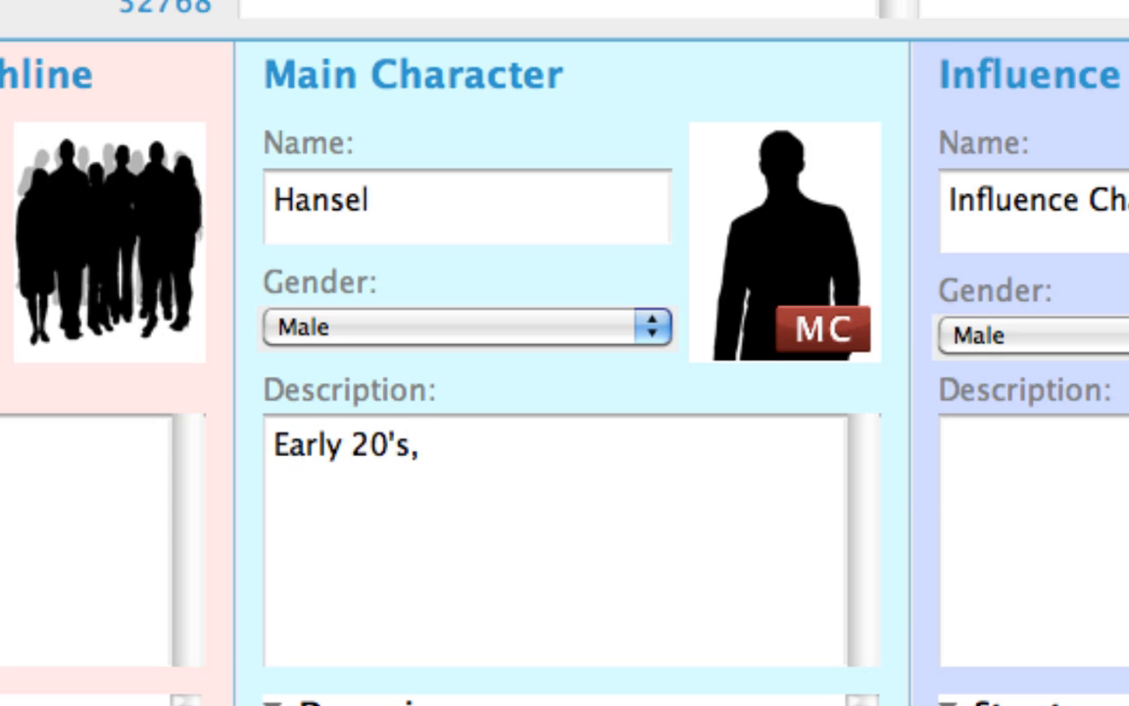
{"action": "type", "text": " handsome, naive, n"}
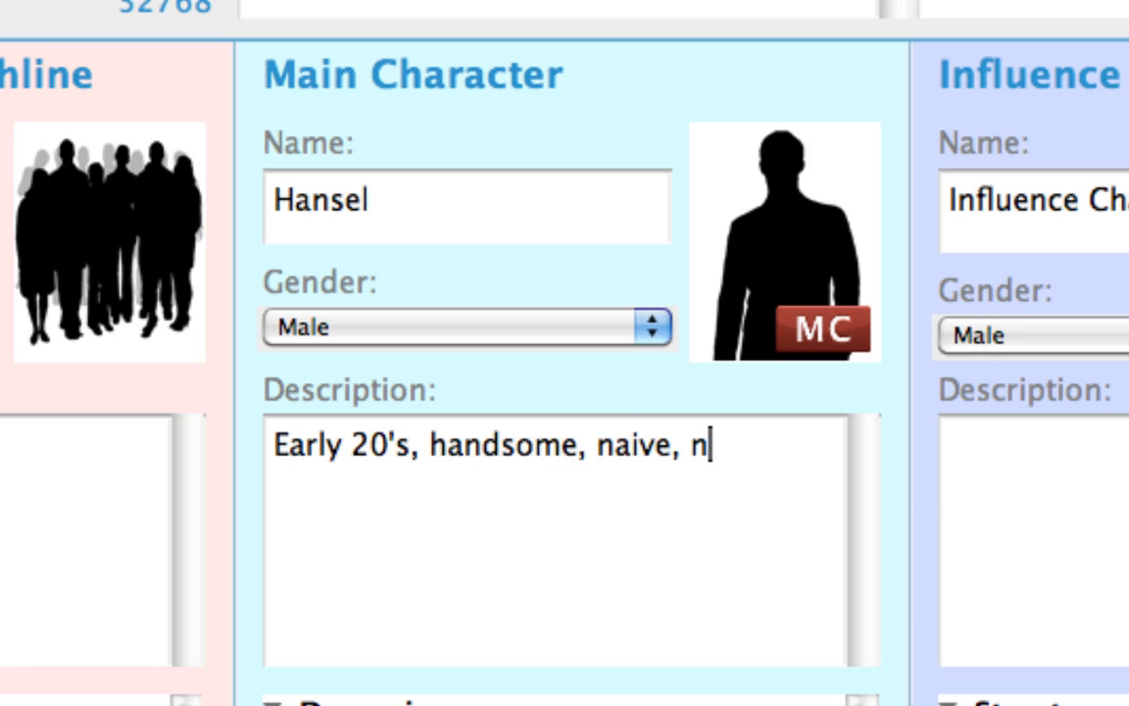
{"action": "type", "text": "o sense of style, "}
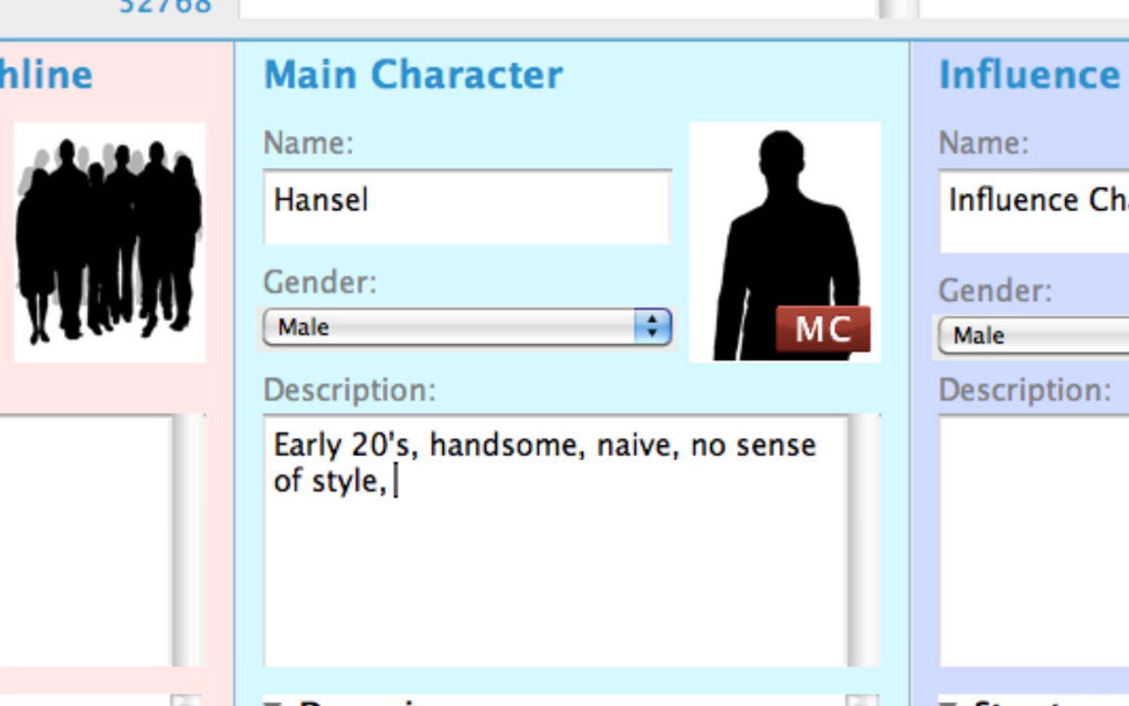
{"action": "type", "text": "smiles a lot"}
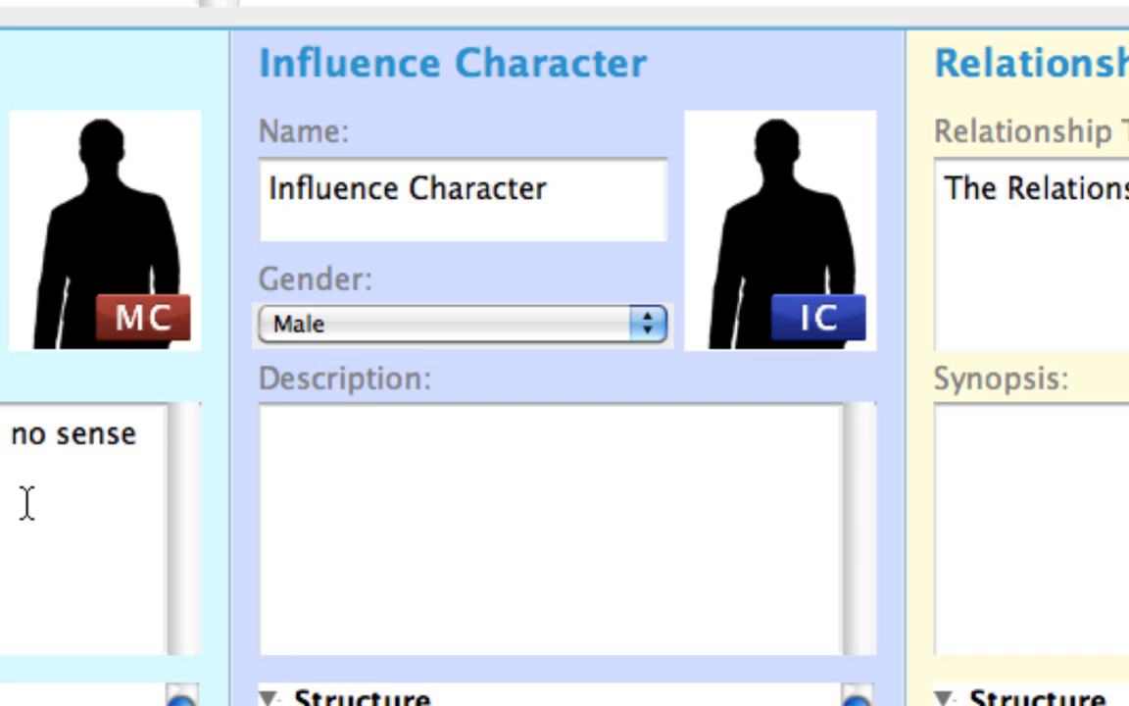
Step: Name the Influence Character Gretel and set the character's gender to Female
{"action": "triple_click", "coordinate": [565, 191]}
{"action": "type", "text": "G"}
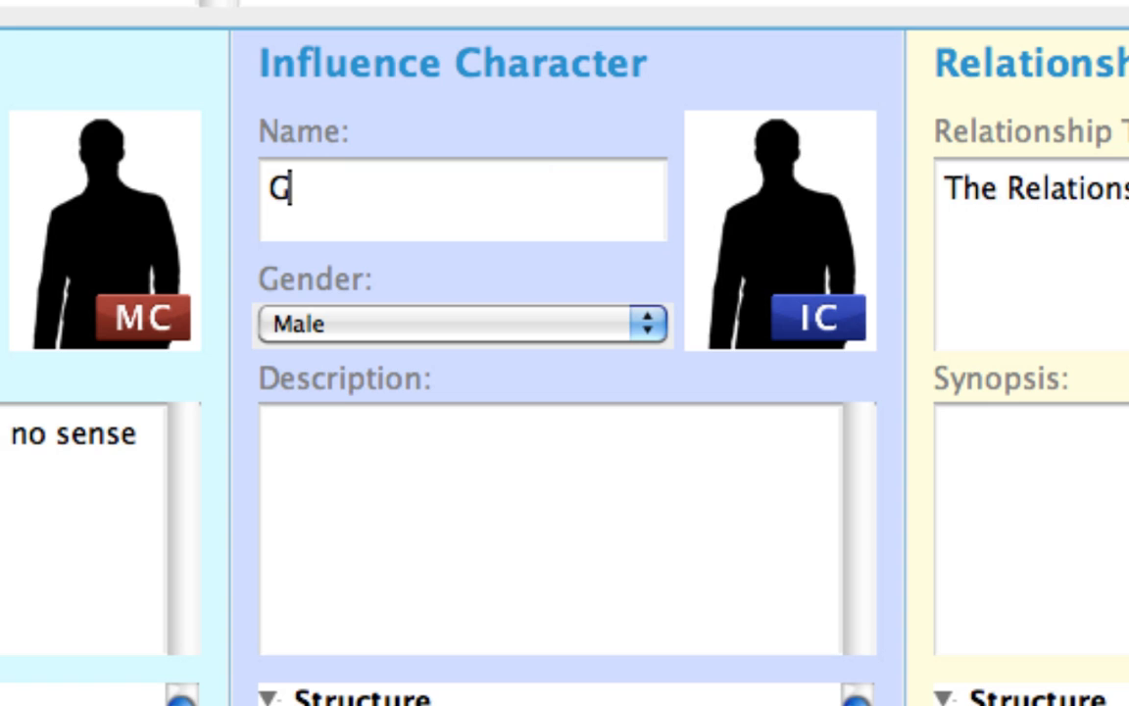
{"action": "type", "text": "retel"}
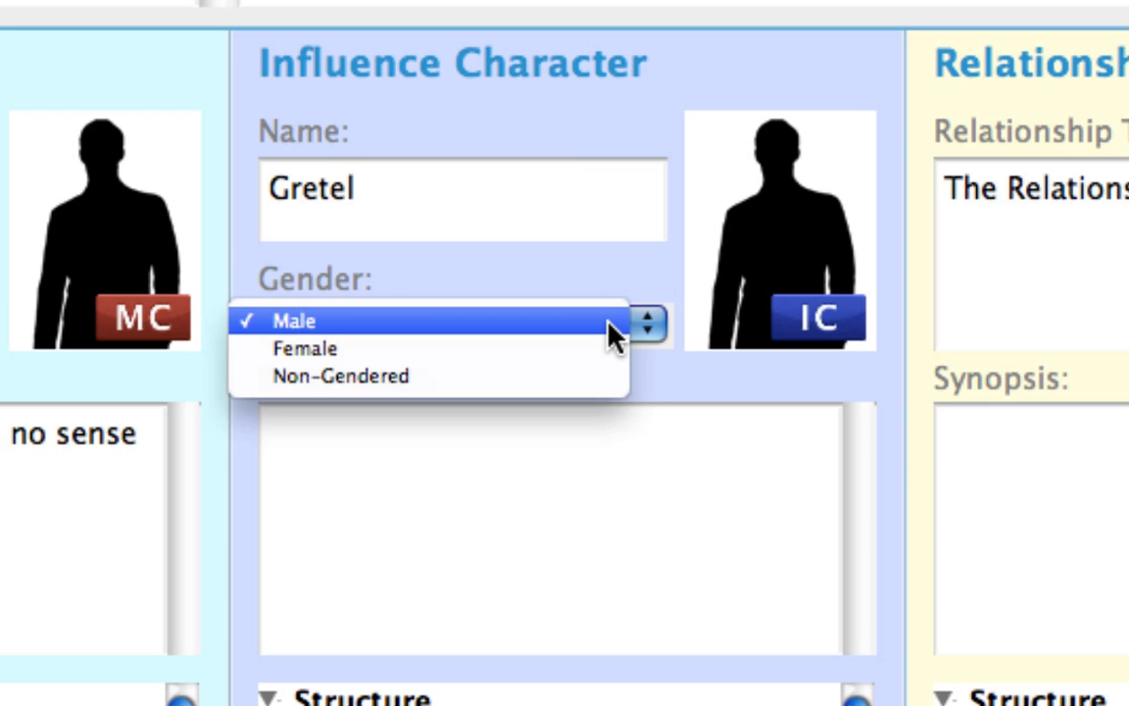
{"action": "left_click", "coordinate": [589, 347]}
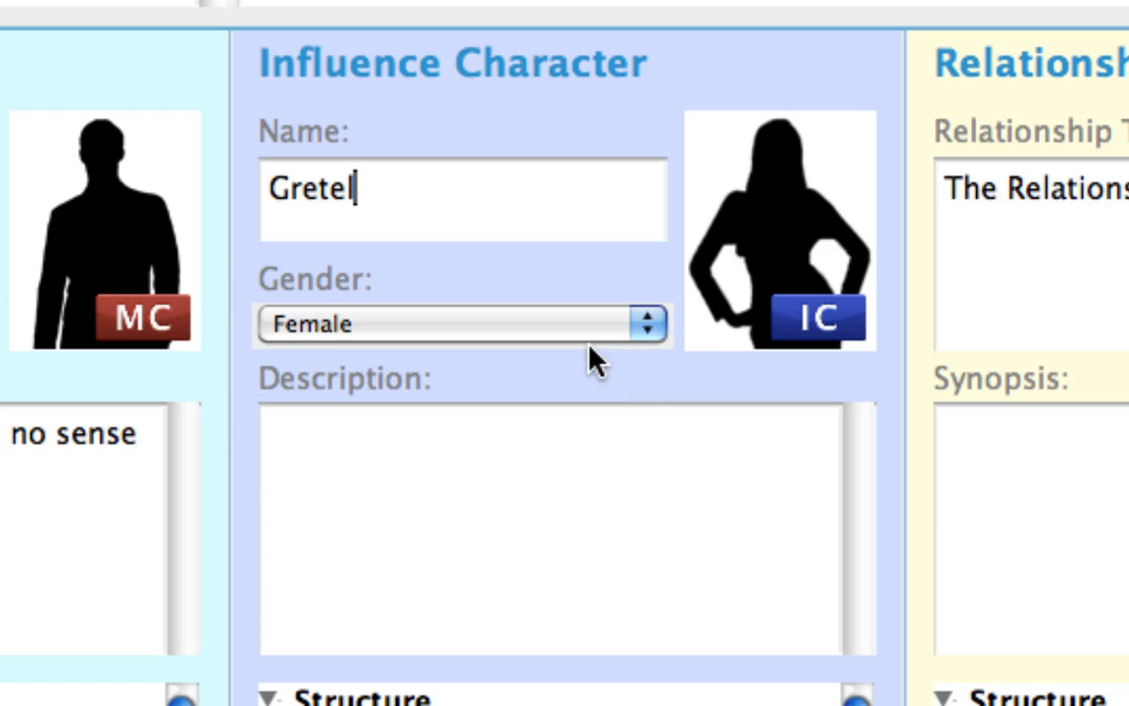
Step: Enter the Influence Character's description as "Early 20's, pretty, sharp-witted, athletic"
{"action": "left_click", "coordinate": [526, 450]}
{"action": "type", "text": "Early 20'"}
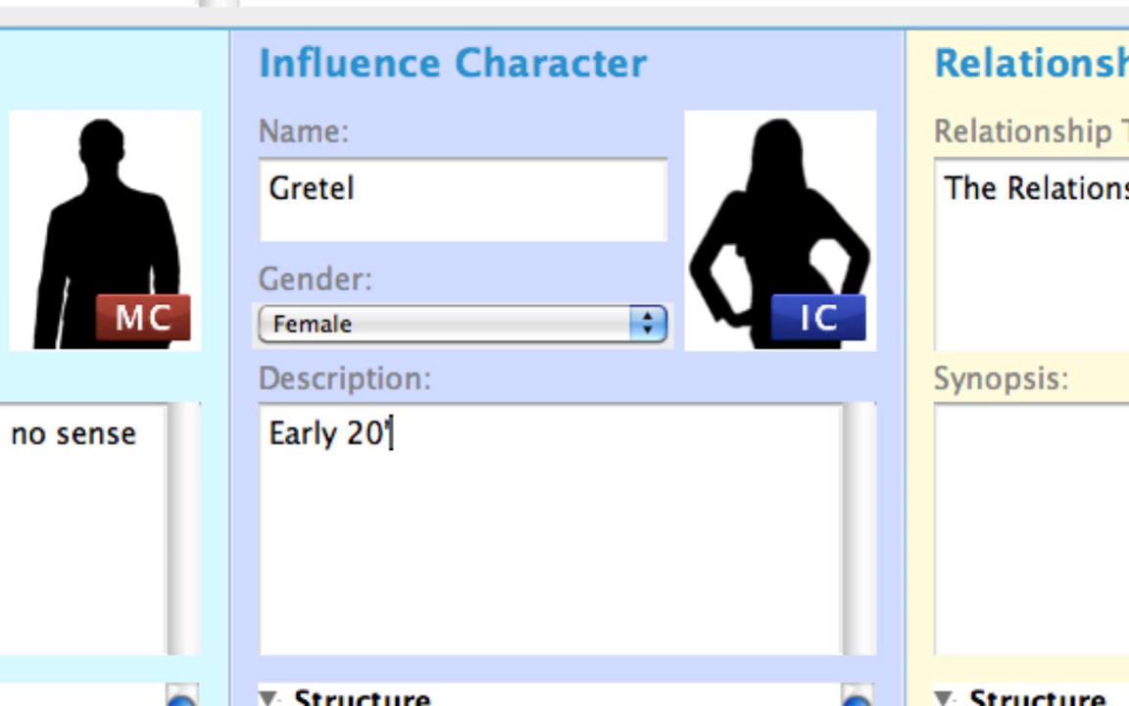
{"action": "type", "text": "s, pretty,"}
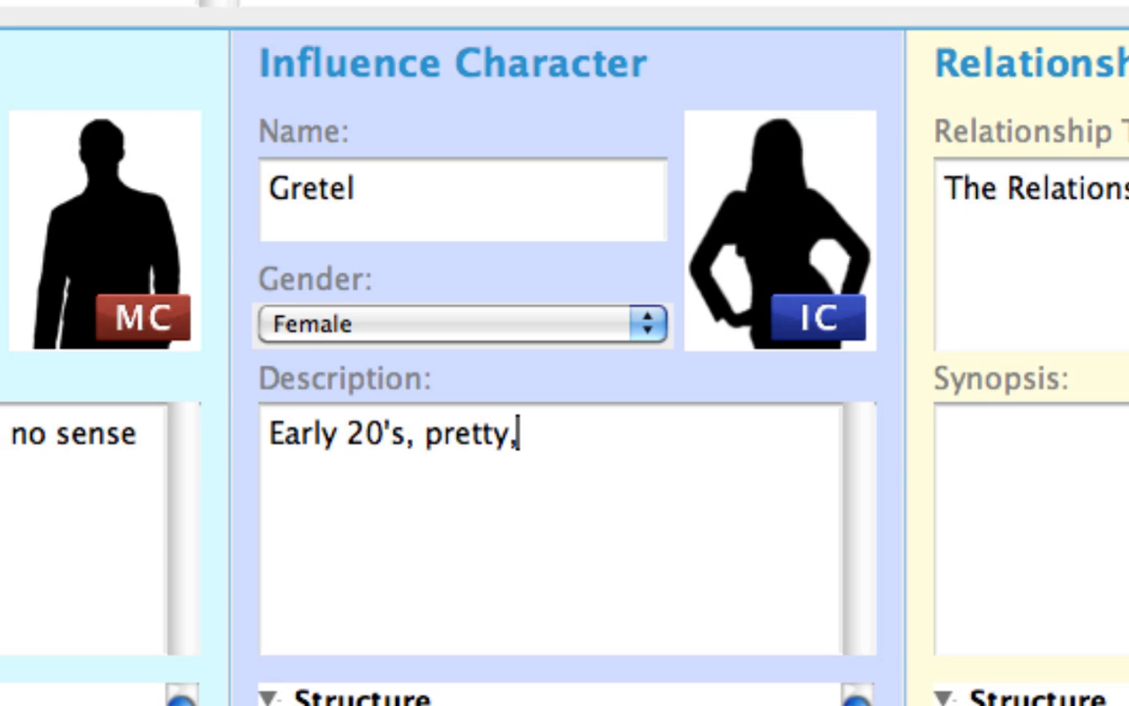
{"action": "type", "text": " sharp-witted, "}
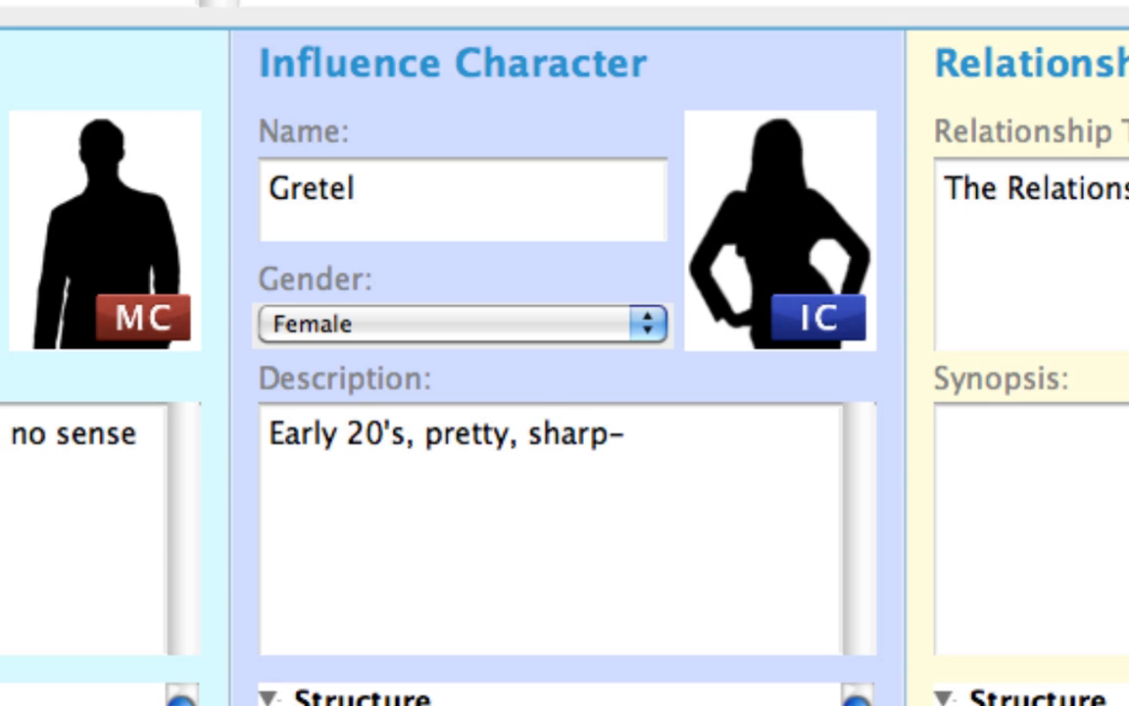
{"action": "type", "text": "athletic"}
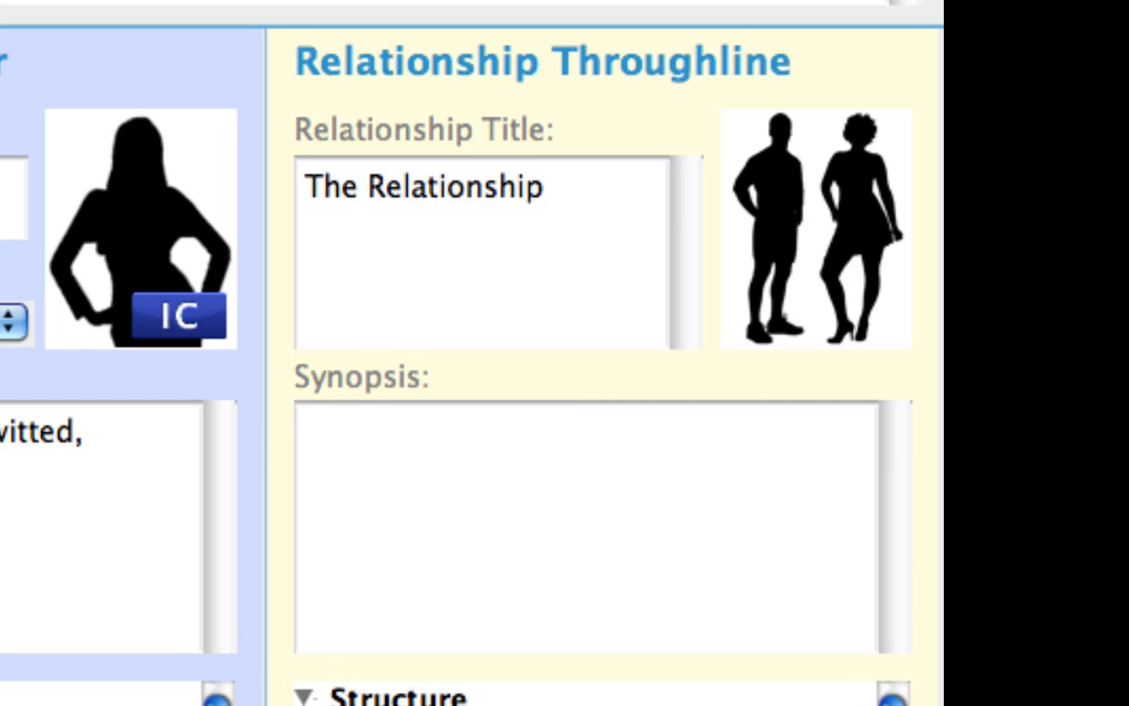
Step: Replace the Relationship Throughline's title with "Siblings" and save the story file
{"action": "triple_click", "coordinate": [578, 195]}
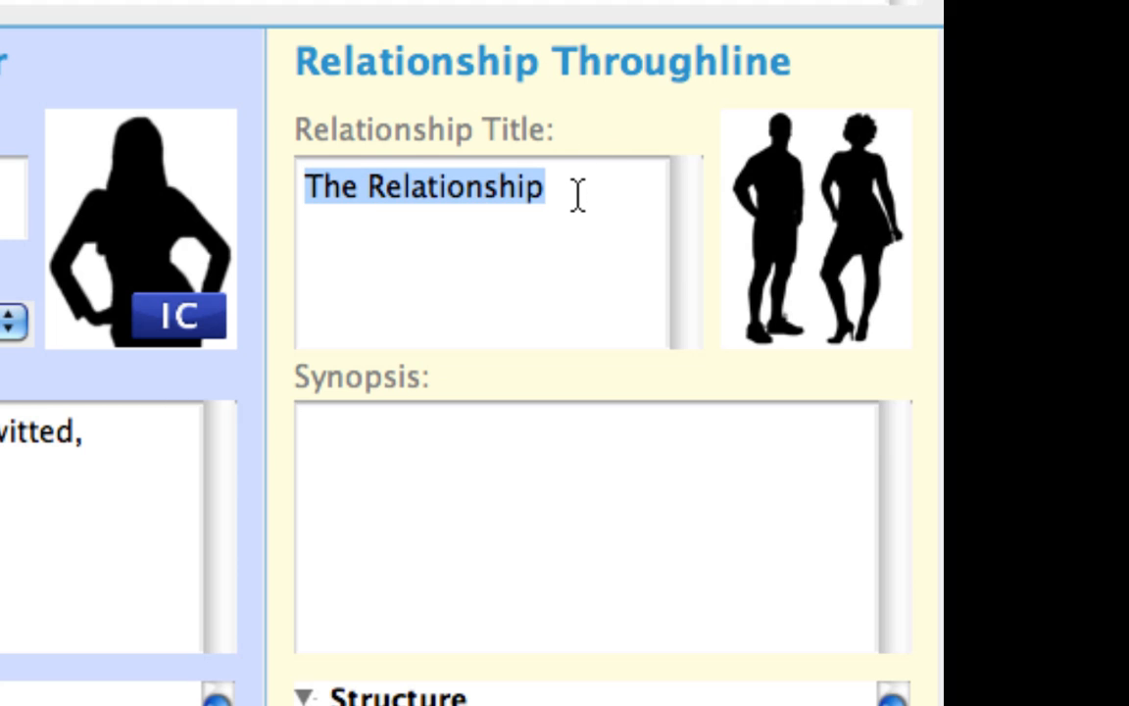
{"action": "type", "text": "Siblings"}
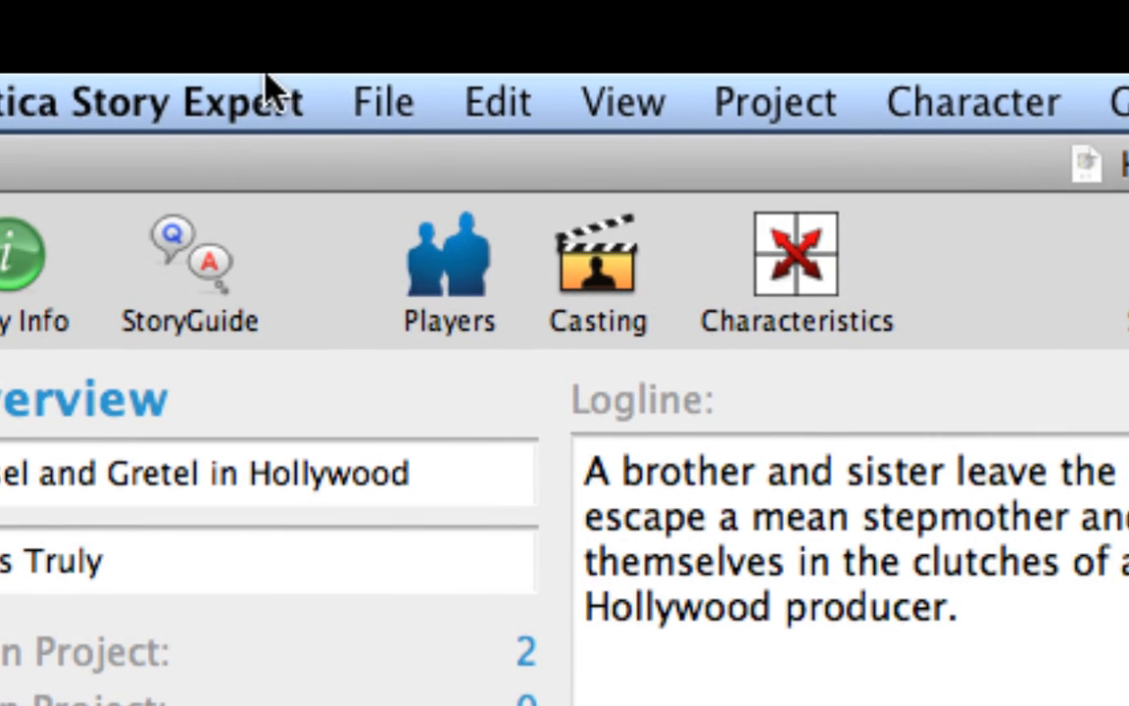
{"action": "left_click", "coordinate": [355, 98]}
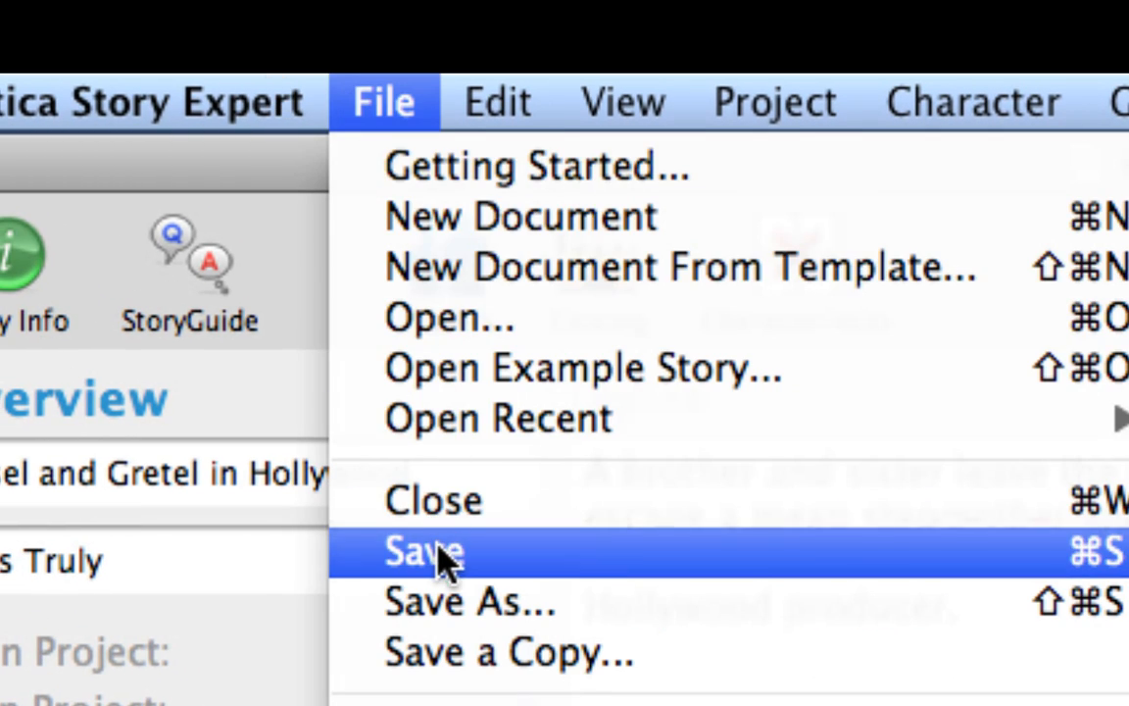
{"action": "left_click", "coordinate": [443, 559]}
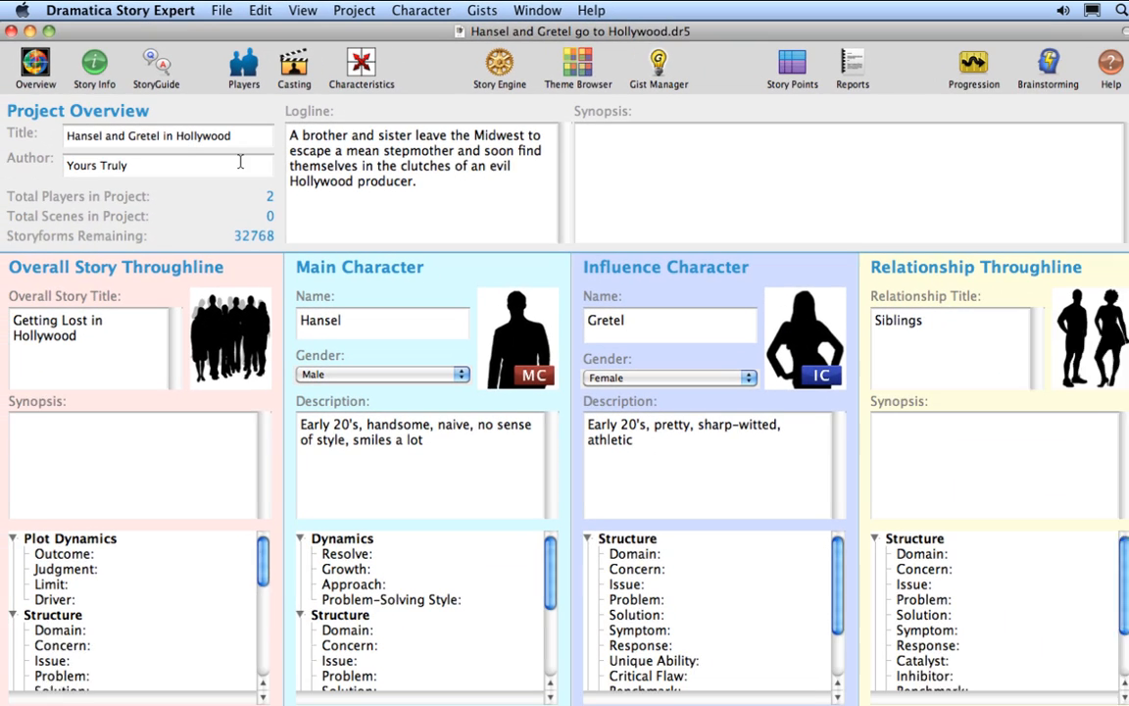